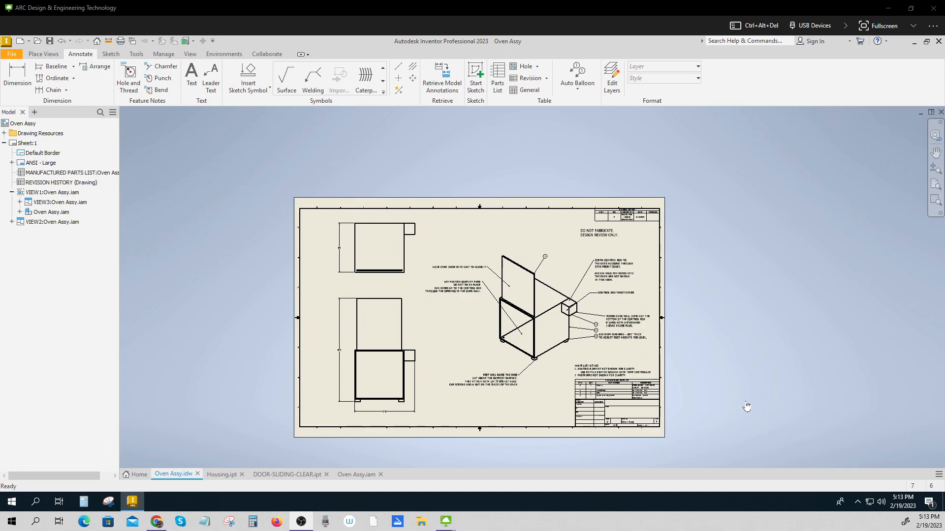
Examine the "DO NOT FABRICATE. DESIGN REVIEW ONLY." note and the revision P entry in the revision history table
{"action": "left_click", "coordinate": [199, 192]}
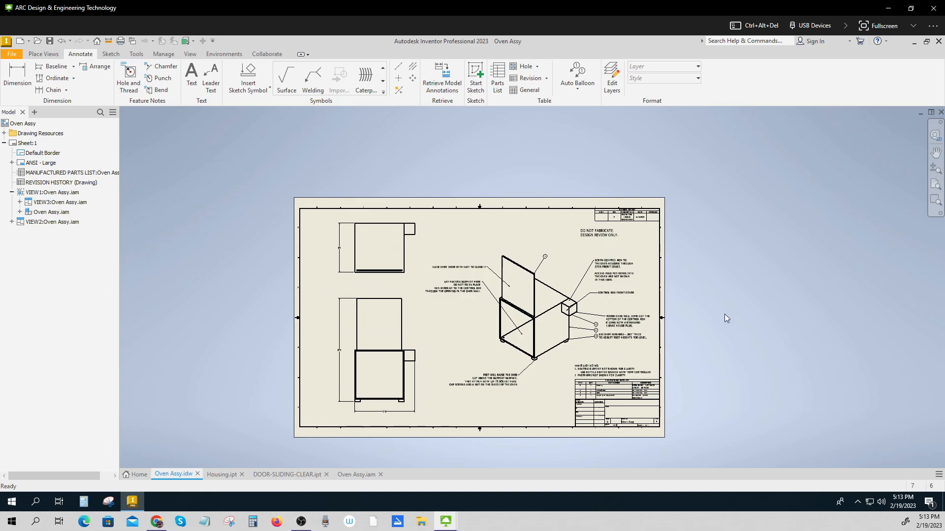
{"action": "scroll", "coordinate": [607, 234], "scroll_direction": "down", "scroll_amount": 4}
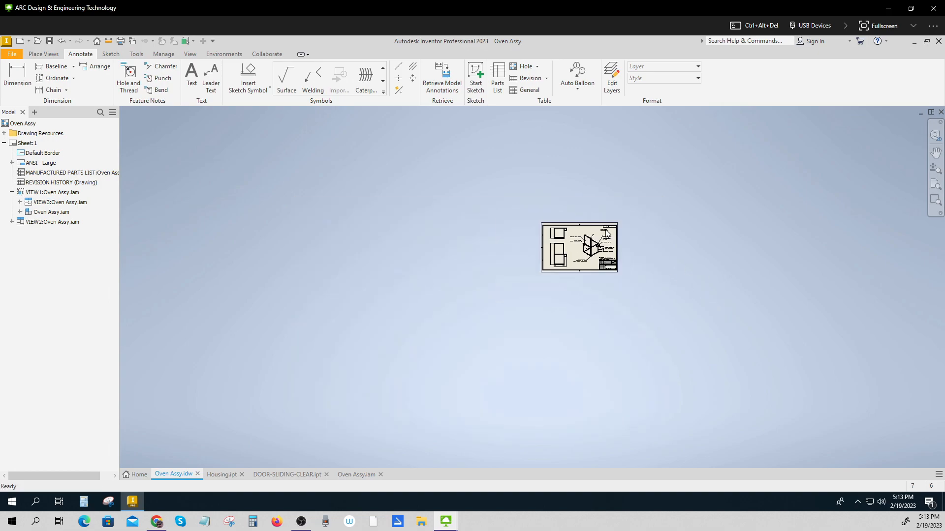
{"action": "scroll", "coordinate": [606, 234], "scroll_direction": "up", "scroll_amount": 10}
{"action": "left_click", "coordinate": [512, 246]}
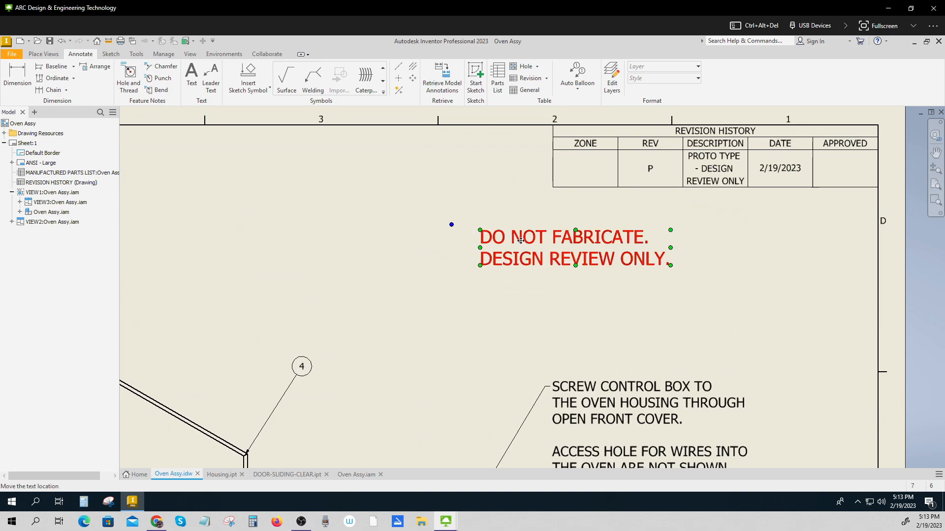
{"action": "key", "text": "Escape"}
{"action": "left_click", "coordinate": [536, 264]}
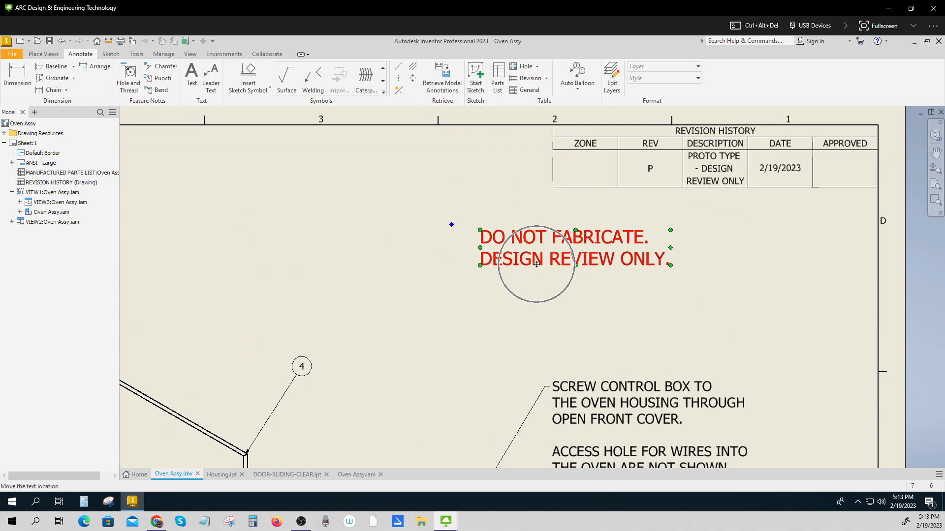
{"action": "left_click", "coordinate": [664, 274]}
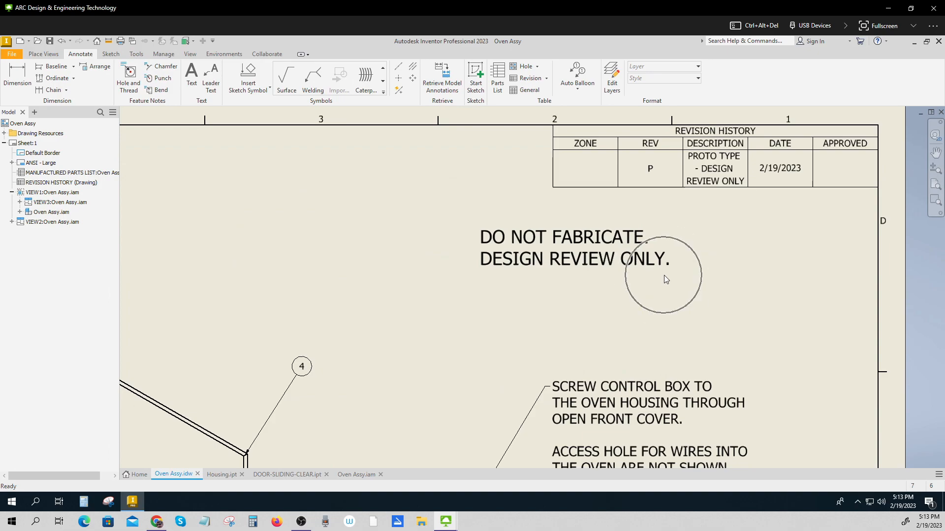
{"action": "left_click", "coordinate": [651, 173]}
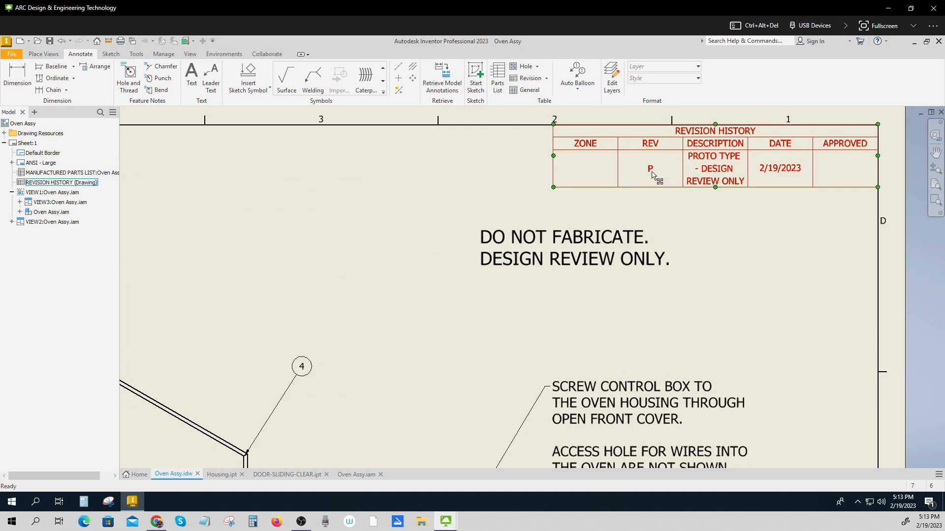
{"action": "left_click", "coordinate": [787, 262]}
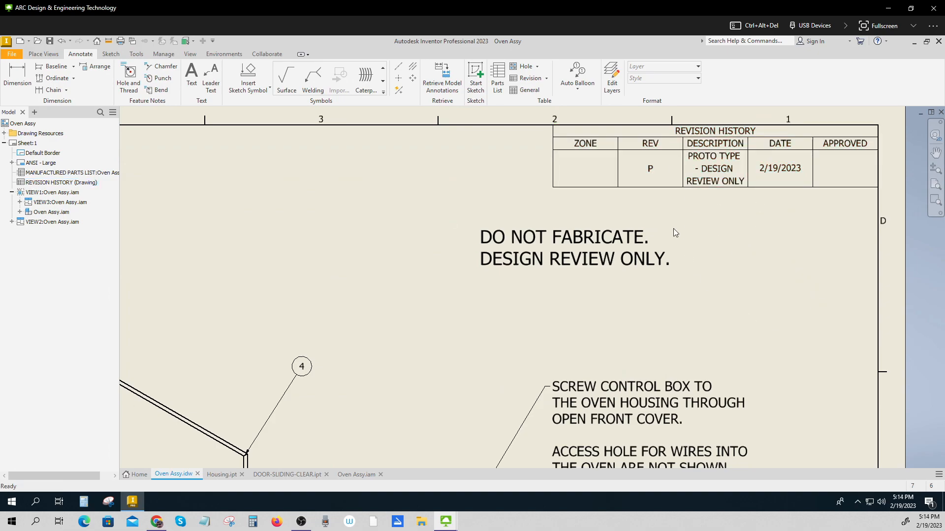
Examine the isometric oven view and compare its item balloons with the manufactured parts list
{"action": "scroll", "coordinate": [778, 334], "scroll_direction": "up", "scroll_amount": 5}
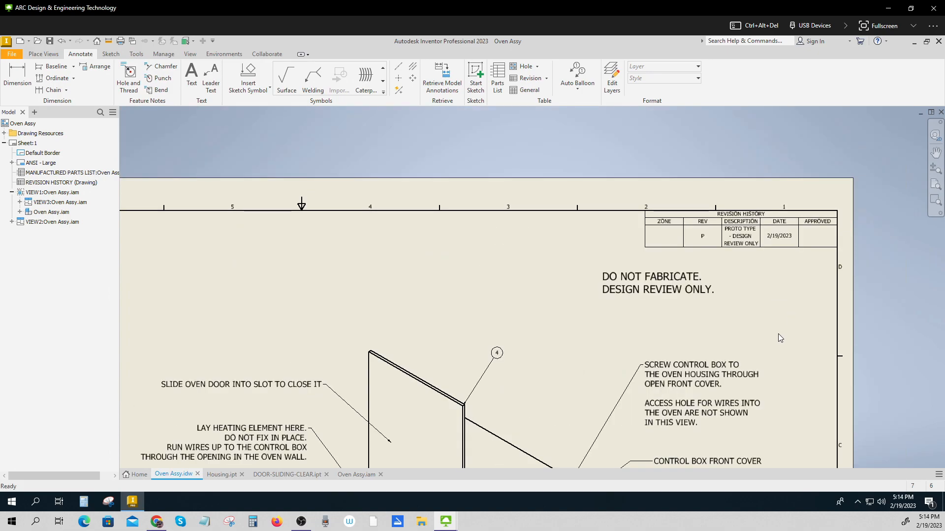
{"action": "scroll", "coordinate": [697, 353], "scroll_direction": "down", "scroll_amount": 5}
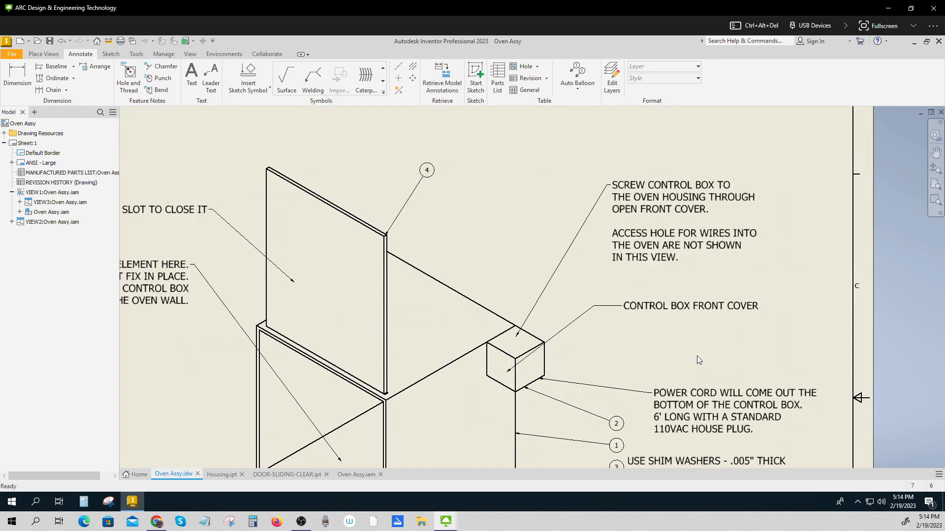
{"action": "middle_click_drag", "start_coordinate": [698, 354], "coordinate": [711, 290]}
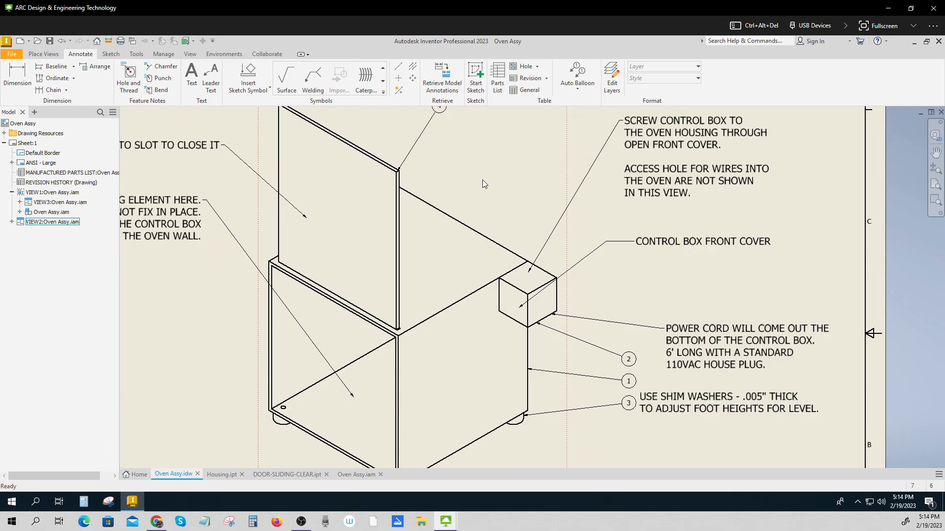
{"action": "scroll", "coordinate": [518, 186], "scroll_direction": "down", "scroll_amount": 3}
{"action": "middle_click_drag", "start_coordinate": [517, 186], "coordinate": [460, 221]}
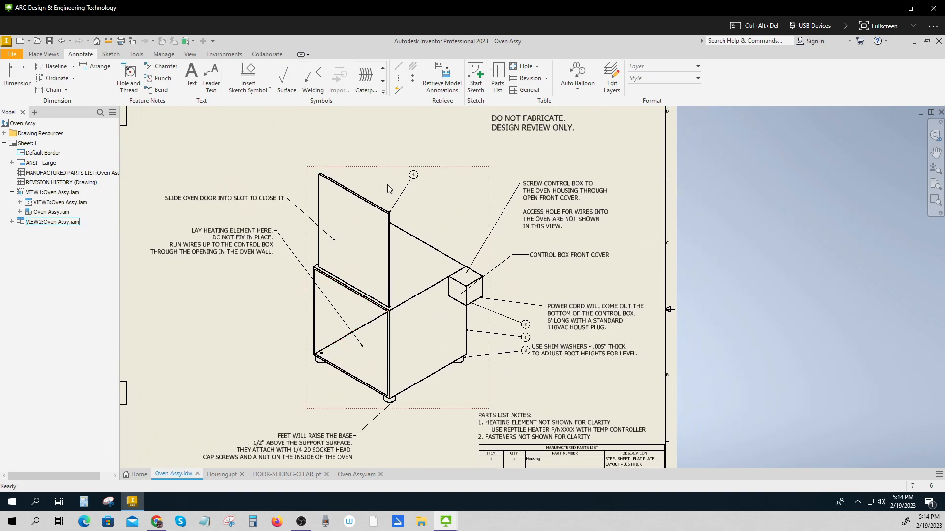
{"action": "middle_click_drag", "start_coordinate": [527, 402], "coordinate": [532, 320]}
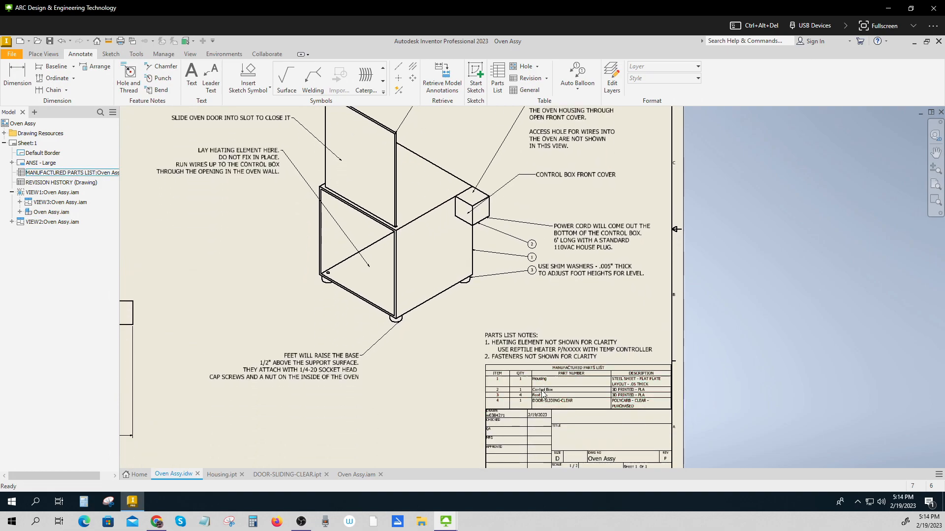
{"action": "scroll", "coordinate": [537, 385], "scroll_direction": "up", "scroll_amount": 3}
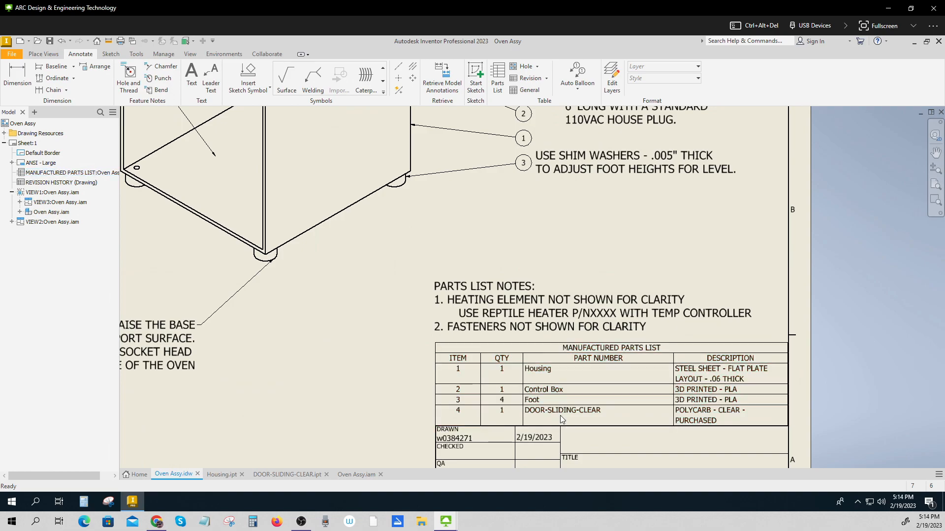
{"action": "mouse_move", "coordinate": [372, 245]}
{"action": "middle_mouse_down"}
{"action": "mouse_move", "coordinate": [460, 334]}
{"action": "mouse_move", "coordinate": [502, 347]}
{"action": "middle_mouse_up"}
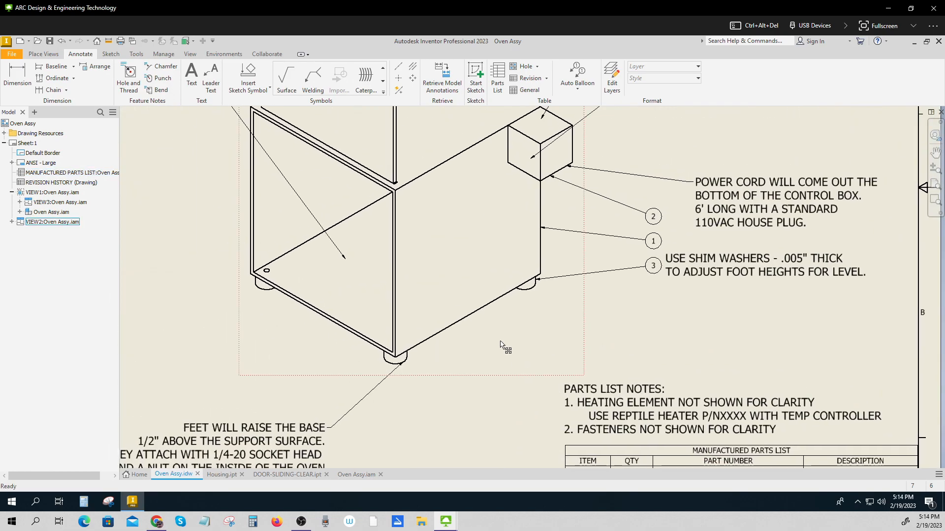
Review the overall sheet, the parts list notes on the heating element and fasteners, and the manufactured parts list rows
{"action": "scroll", "coordinate": [498, 339], "scroll_direction": "up", "scroll_amount": 5}
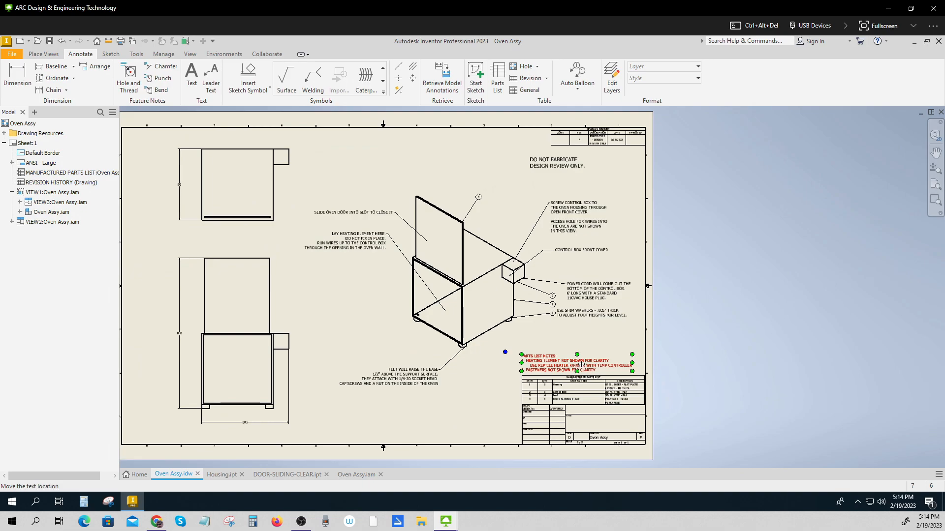
{"action": "scroll", "coordinate": [553, 336], "scroll_direction": "down", "scroll_amount": 5}
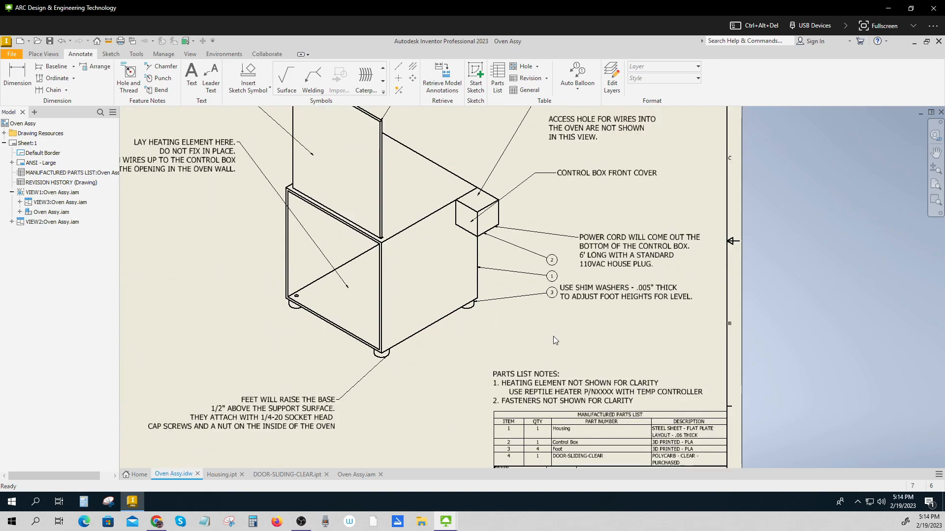
{"action": "middle_click_drag", "start_coordinate": [563, 370], "coordinate": [547, 272]}
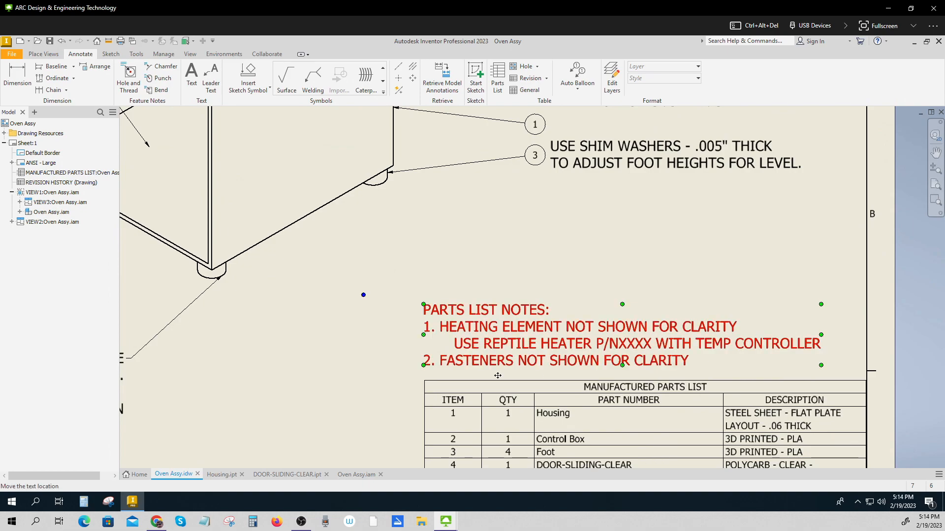
{"action": "middle_click_drag", "start_coordinate": [604, 331], "coordinate": [604, 267]}
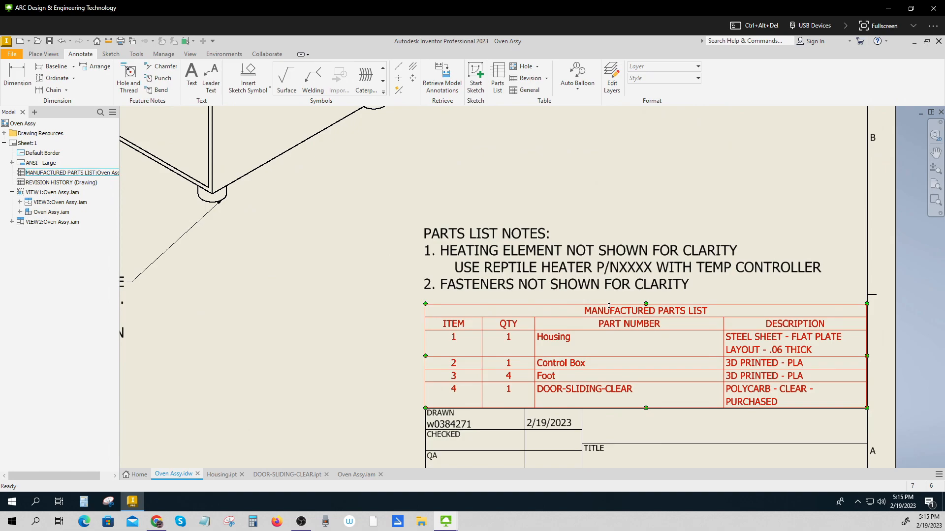
{"action": "scroll", "coordinate": [609, 306], "scroll_direction": "up", "scroll_amount": 2}
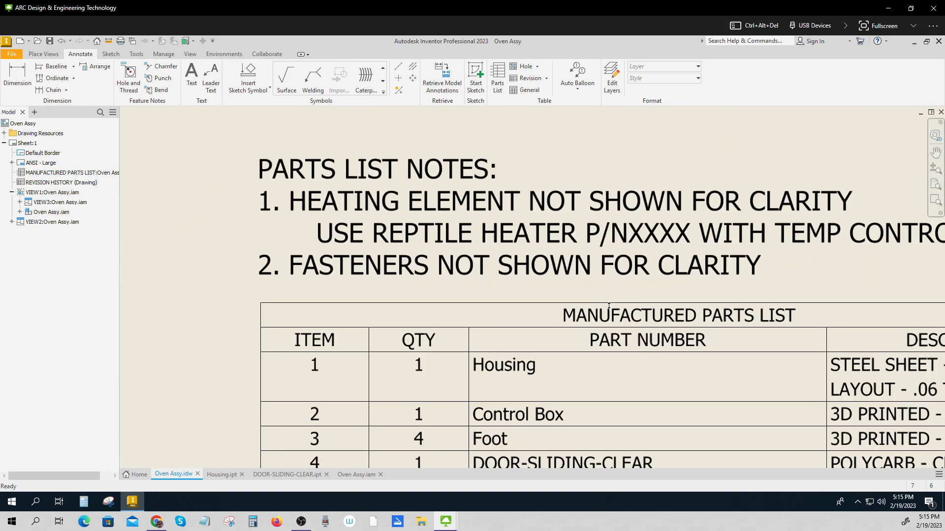
{"action": "scroll", "coordinate": [568, 273], "scroll_direction": "down", "scroll_amount": 4}
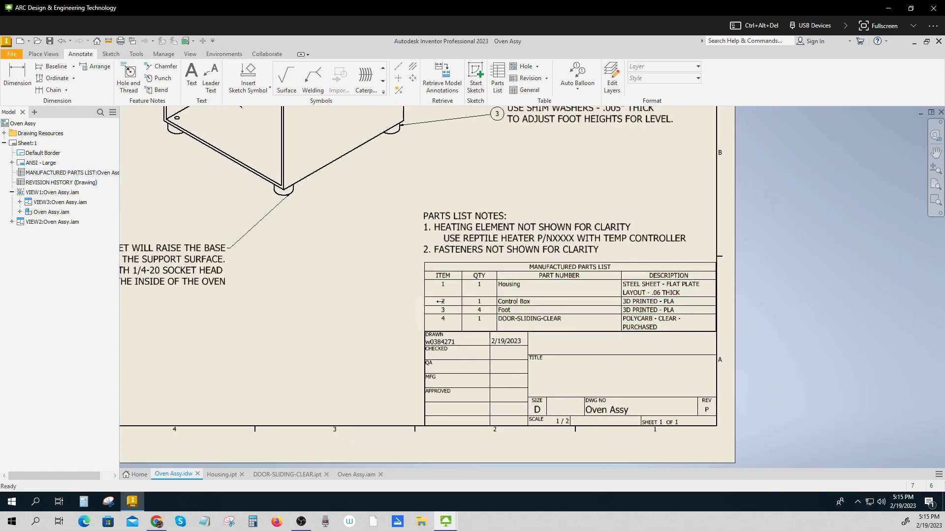
{"action": "middle_click_drag", "start_coordinate": [373, 252], "coordinate": [487, 346]}
{"action": "scroll", "coordinate": [486, 346], "scroll_direction": "down", "scroll_amount": 1}
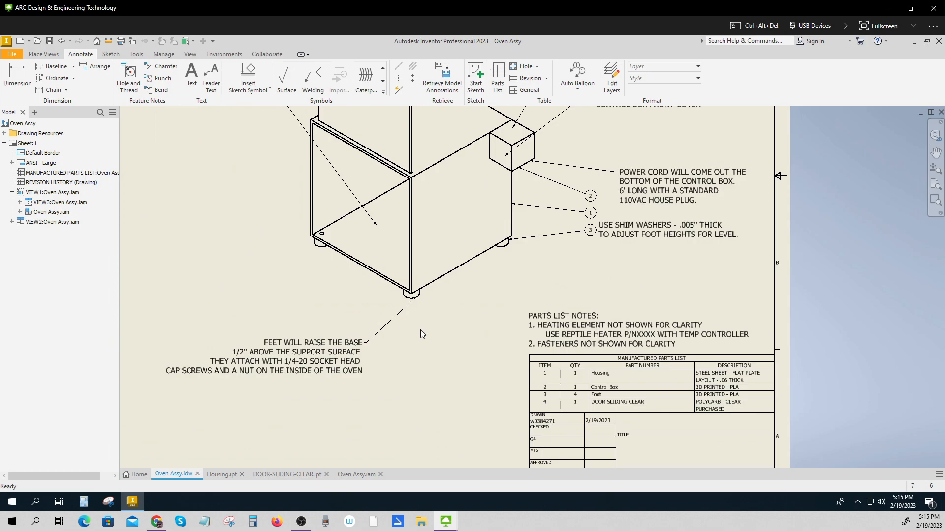
Read the isometric view's callouts for the feet, control box mounting, front cover, power cord, oven door and heating element
{"action": "middle_click_drag", "start_coordinate": [456, 321], "coordinate": [467, 387]}
{"action": "scroll", "coordinate": [470, 385], "scroll_direction": "up", "scroll_amount": 3}
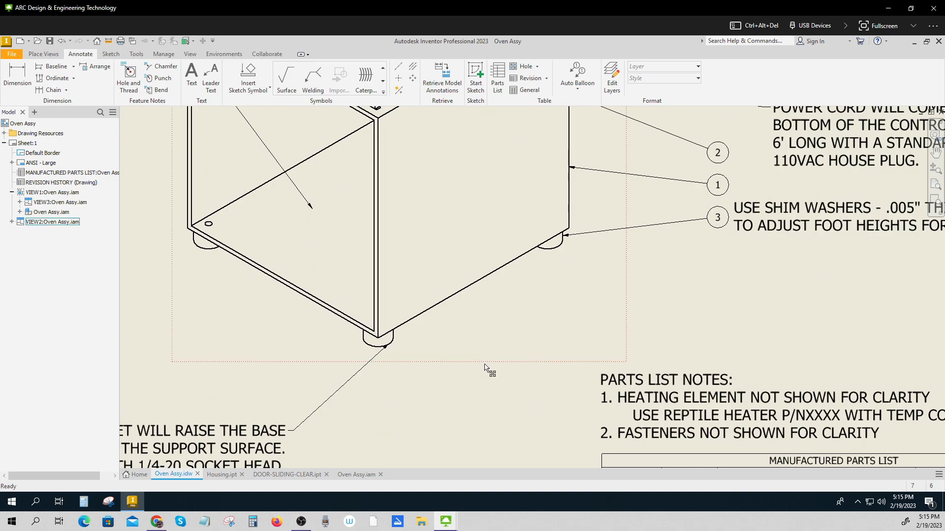
{"action": "middle_click_drag", "start_coordinate": [373, 394], "coordinate": [529, 276]}
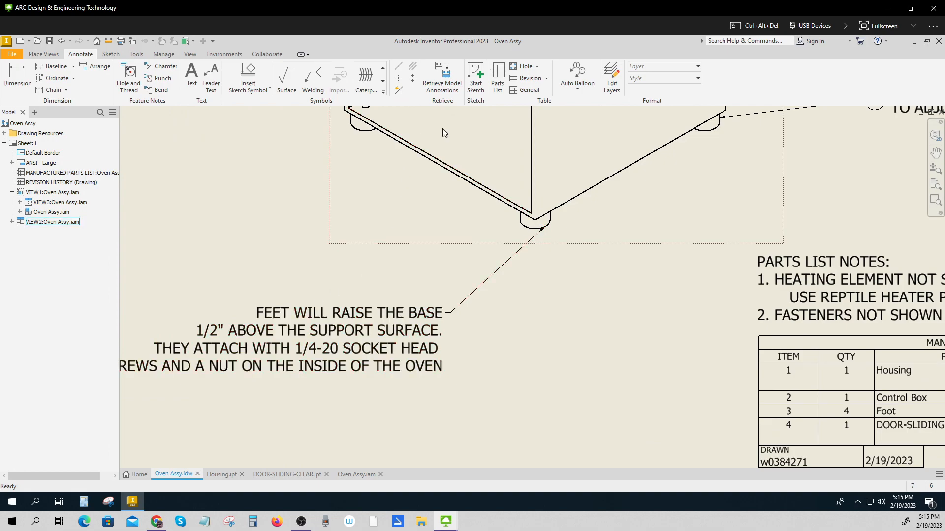
{"action": "middle_click_drag", "start_coordinate": [478, 177], "coordinate": [492, 271]}
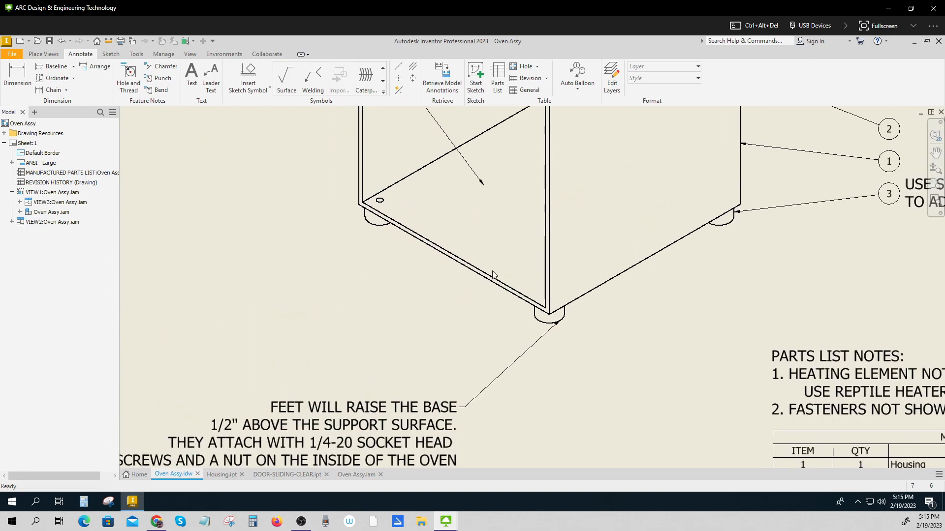
{"action": "middle_click_drag", "start_coordinate": [642, 244], "coordinate": [436, 456]}
{"action": "mouse_move", "coordinate": [580, 216]}
{"action": "middle_mouse_down"}
{"action": "mouse_move", "coordinate": [485, 287]}
{"action": "mouse_move", "coordinate": [445, 369]}
{"action": "middle_mouse_up"}
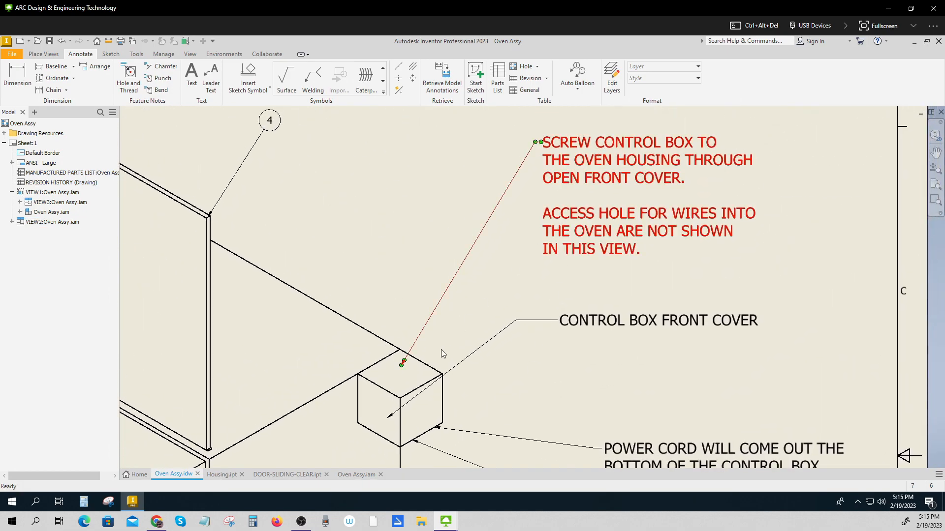
{"action": "left_click", "coordinate": [701, 143]}
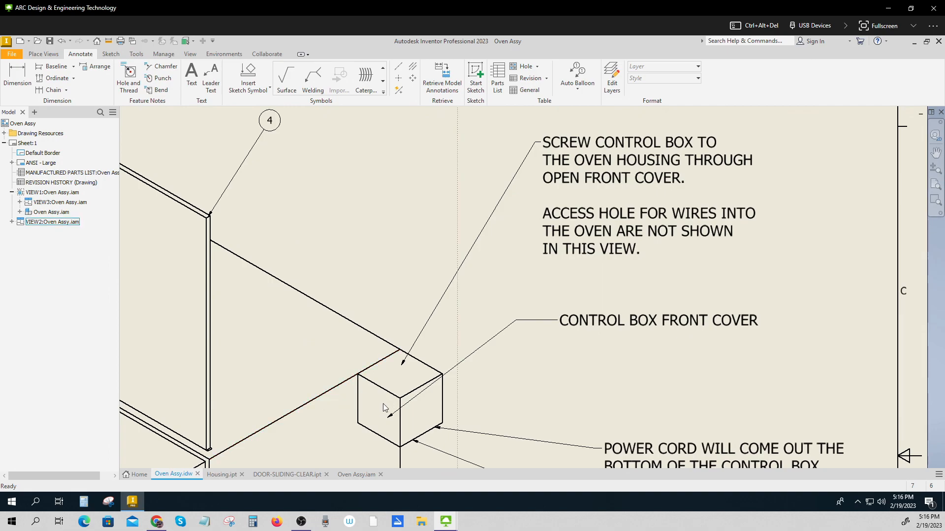
{"action": "middle_click_drag", "start_coordinate": [617, 456], "coordinate": [615, 328]}
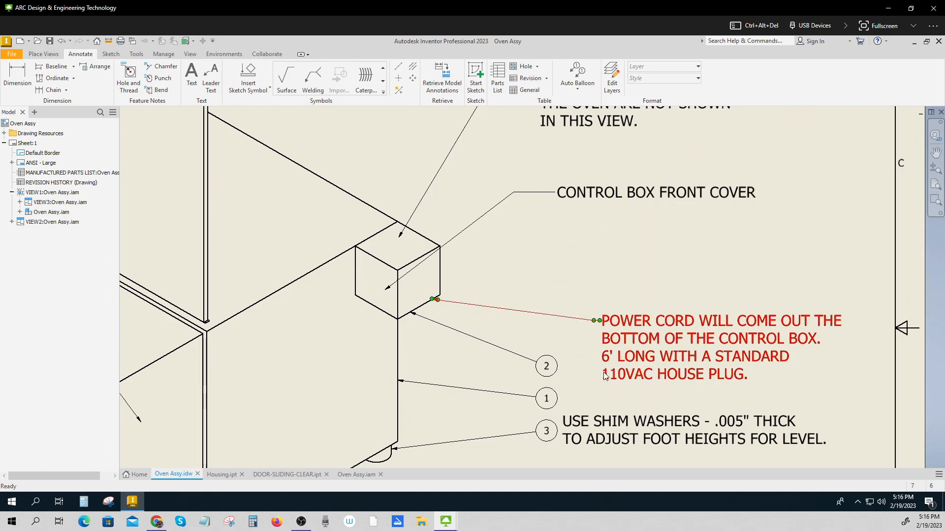
{"action": "scroll", "coordinate": [567, 340], "scroll_direction": "up", "scroll_amount": 3}
{"action": "middle_click_drag", "start_coordinate": [541, 314], "coordinate": [670, 346]}
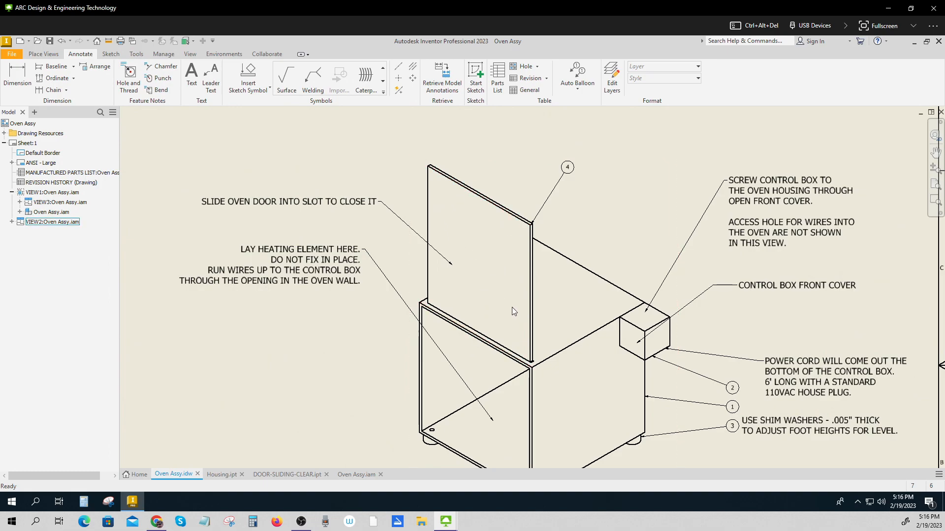
Remove "PURCHASED" from the DOOR-SLIDING-CLEAR description in the parts list, apply the change and close the parts list editor
{"action": "middle_click_drag", "start_coordinate": [513, 309], "coordinate": [345, 137]}
{"action": "middle_click_drag", "start_coordinate": [662, 441], "coordinate": [587, 359]}
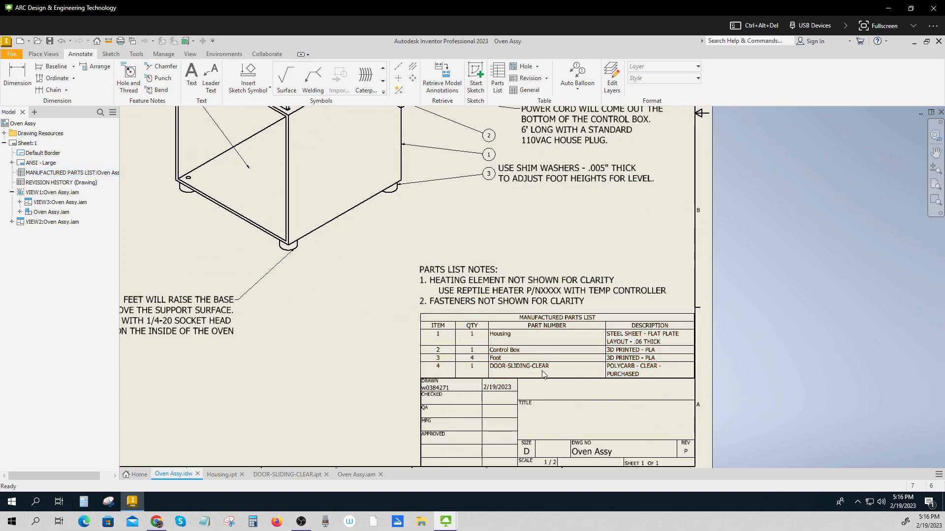
{"action": "double_click", "coordinate": [642, 377]}
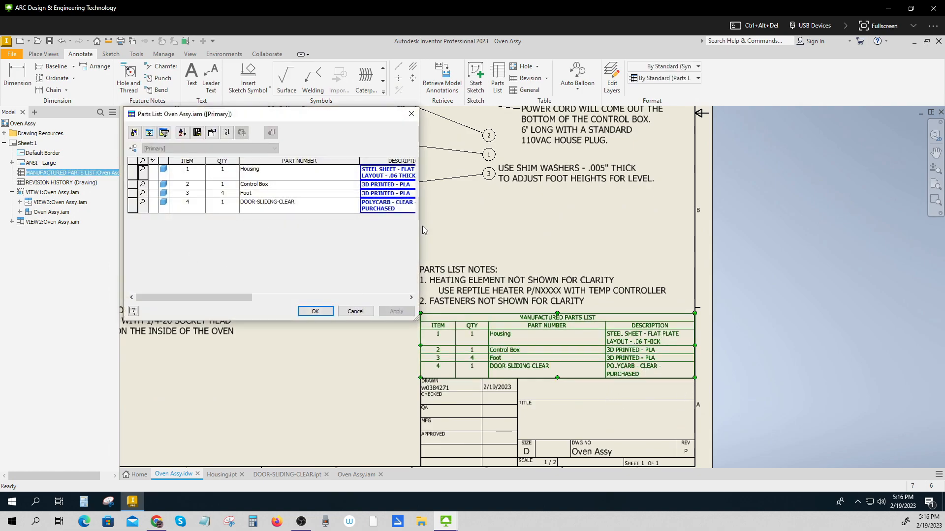
{"action": "scroll", "coordinate": [399, 208], "scroll_direction": "right", "scroll_amount": 3}
{"action": "left_click_drag", "start_coordinate": [328, 209], "coordinate": [293, 209]}
{"action": "key", "text": "BackSpace"}
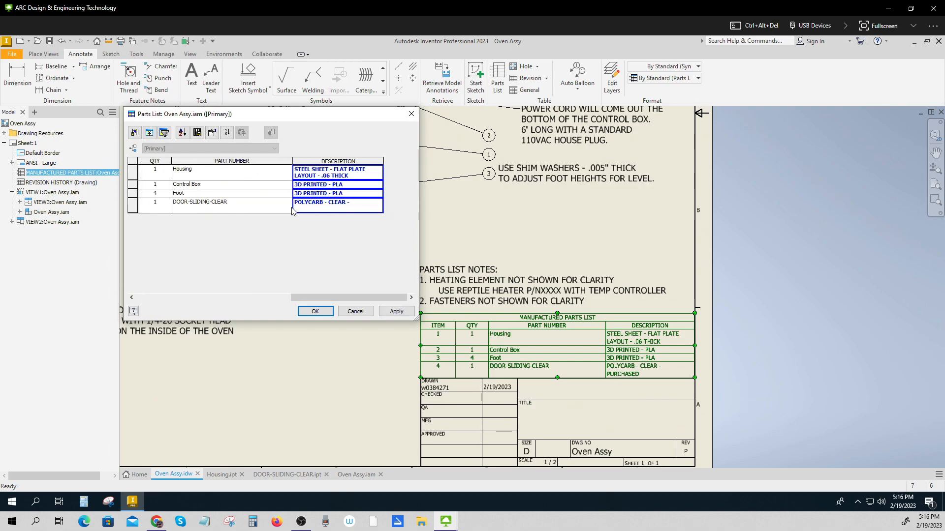
{"action": "left_click", "coordinate": [399, 312]}
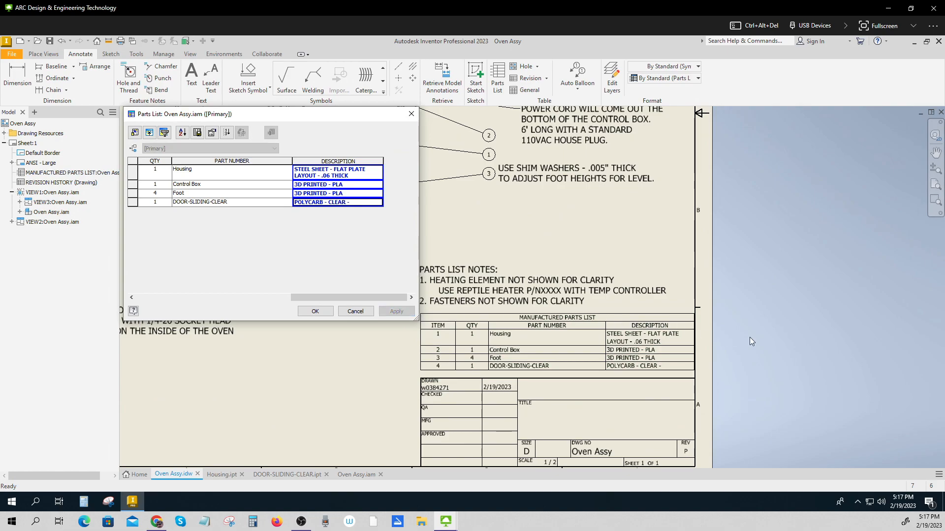
{"action": "left_click", "coordinate": [363, 311]}
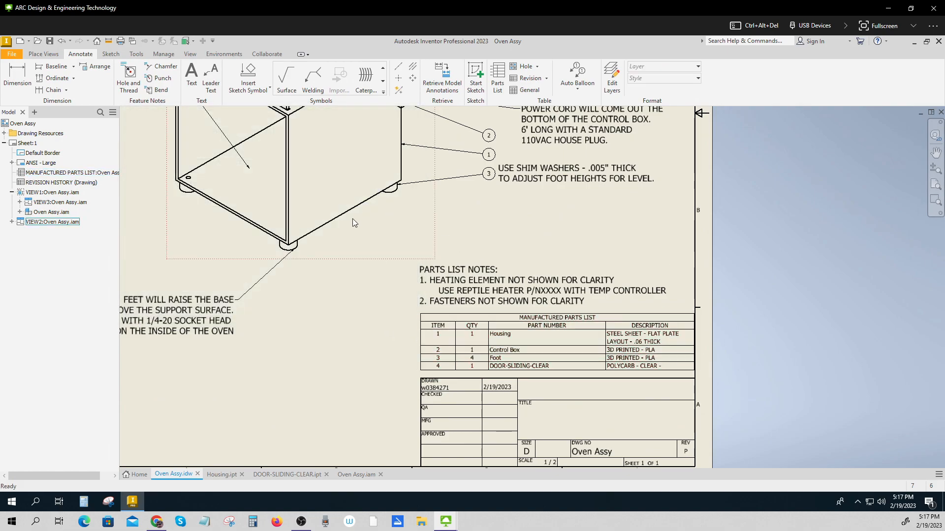
Review the shim washer note beside balloon 3 for adjusting the foot heights
{"action": "left_click", "coordinate": [283, 148]}
{"action": "left_click", "coordinate": [602, 171]}
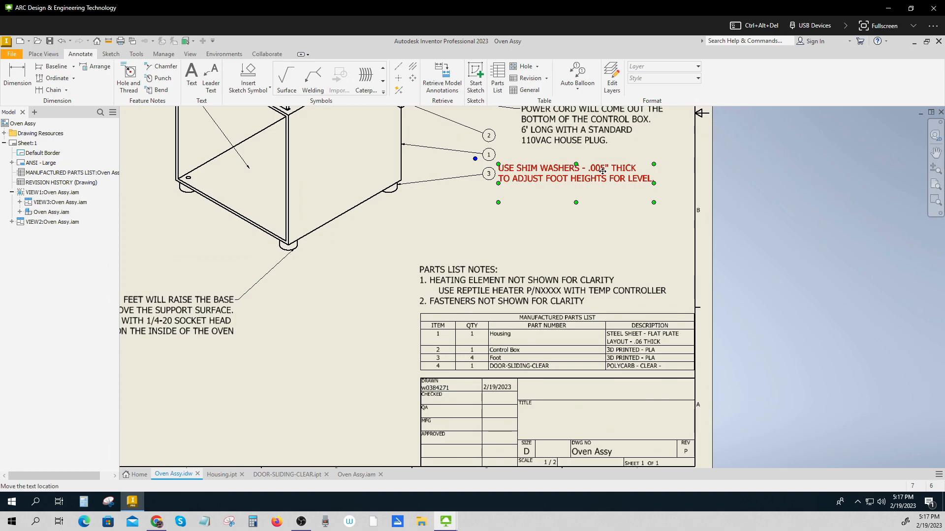
{"action": "key", "text": "Escape"}
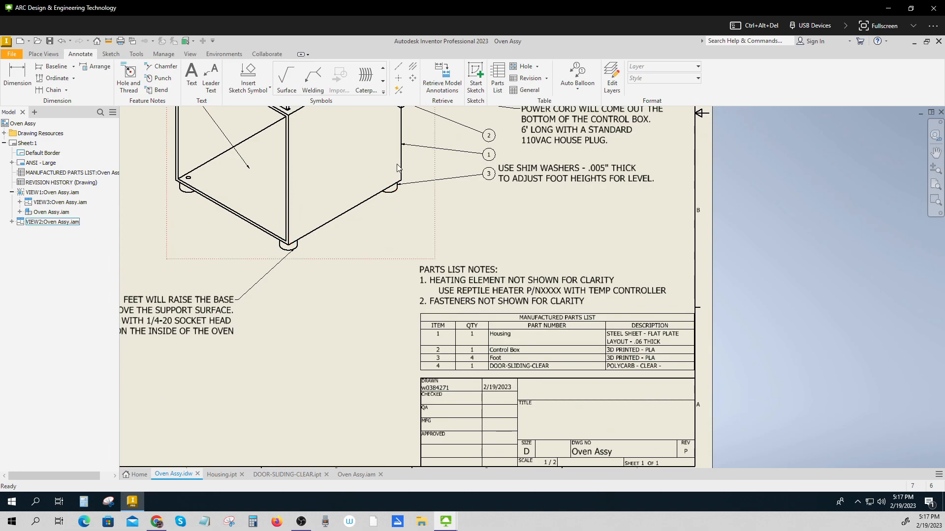
Review the manufactured parts list's part numbers and material descriptions for the housing, control box, feet and sliding door
{"action": "left_click", "coordinate": [440, 291]}
{"action": "left_click", "coordinate": [394, 191]}
{"action": "left_click", "coordinate": [579, 358]}
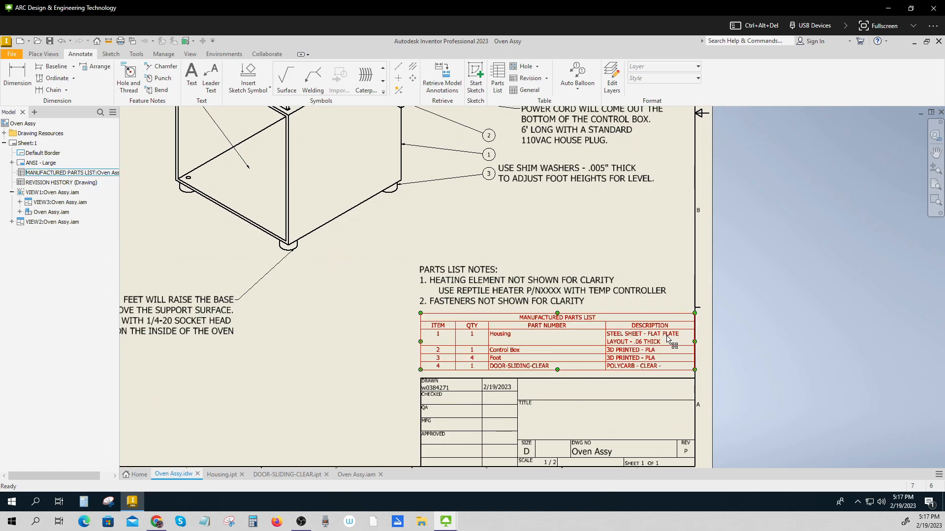
{"action": "scroll", "coordinate": [669, 339], "scroll_direction": "up", "scroll_amount": 3}
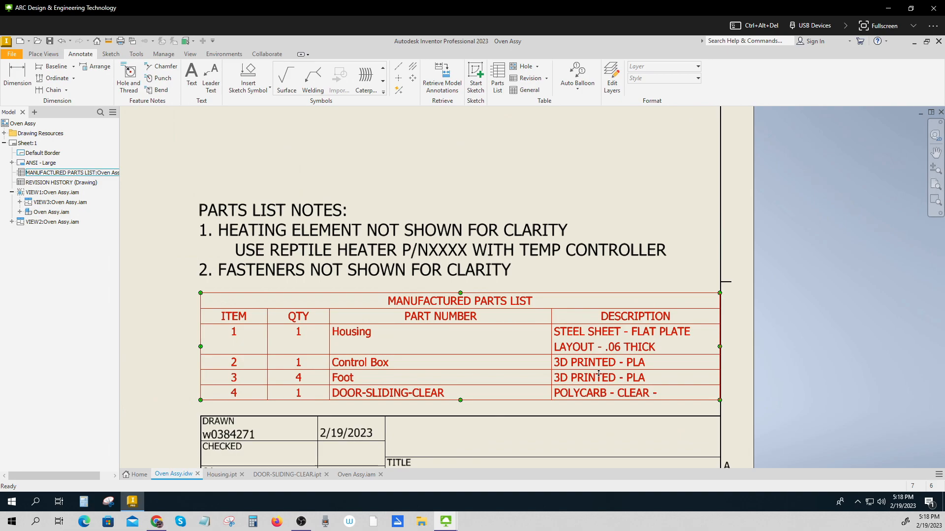
{"action": "scroll", "coordinate": [512, 314], "scroll_direction": "down", "scroll_amount": 3}
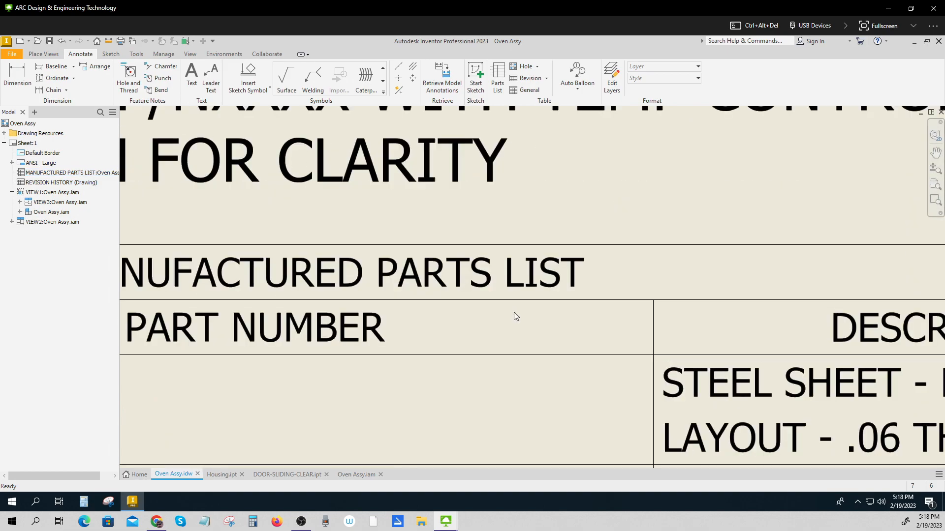
{"action": "scroll", "coordinate": [513, 313], "scroll_direction": "up", "scroll_amount": 5}
Examine the overall reference dimensions on the oven's front and top views
{"action": "mouse_move", "coordinate": [500, 309]}
{"action": "middle_mouse_down"}
{"action": "mouse_move", "coordinate": [575, 343]}
{"action": "mouse_move", "coordinate": [681, 359]}
{"action": "mouse_move", "coordinate": [741, 481]}
{"action": "middle_mouse_up"}
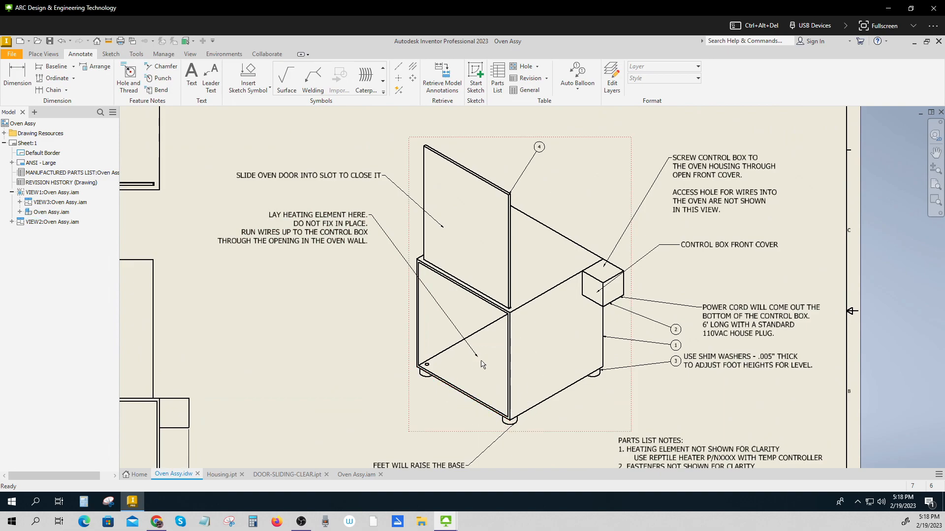
{"action": "key", "text": "ctrl"}
{"action": "scroll", "coordinate": [681, 411], "scroll_direction": "down", "scroll_amount": 3}
{"action": "middle_click_drag", "start_coordinate": [681, 412], "coordinate": [739, 321]}
{"action": "scroll", "coordinate": [355, 404], "scroll_direction": "up", "scroll_amount": 3}
{"action": "middle_click_drag", "start_coordinate": [375, 399], "coordinate": [378, 440]}
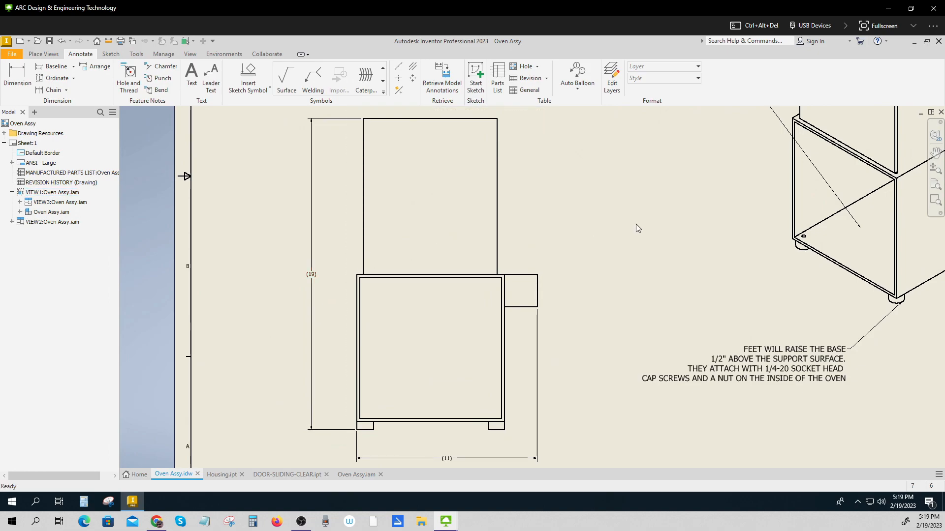
{"action": "mouse_move", "coordinate": [635, 232]}
{"action": "middle_mouse_down"}
{"action": "mouse_move", "coordinate": [631, 246]}
{"action": "mouse_move", "coordinate": [630, 210]}
{"action": "mouse_move", "coordinate": [631, 430]}
{"action": "mouse_move", "coordinate": [595, 473]}
{"action": "middle_mouse_up"}
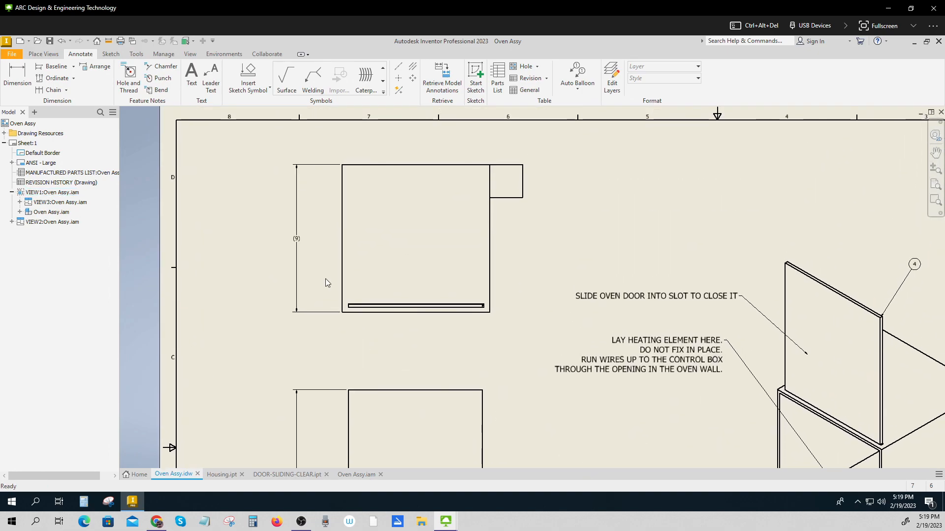
Review the isometric view's balloons and assembly callouts around the oven door, heating element, control box and feet
{"action": "mouse_move", "coordinate": [525, 407]}
{"action": "middle_mouse_down"}
{"action": "mouse_move", "coordinate": [519, 257]}
{"action": "mouse_move", "coordinate": [374, 293]}
{"action": "middle_mouse_up"}
{"action": "middle_click_drag", "start_coordinate": [720, 362], "coordinate": [664, 374]}
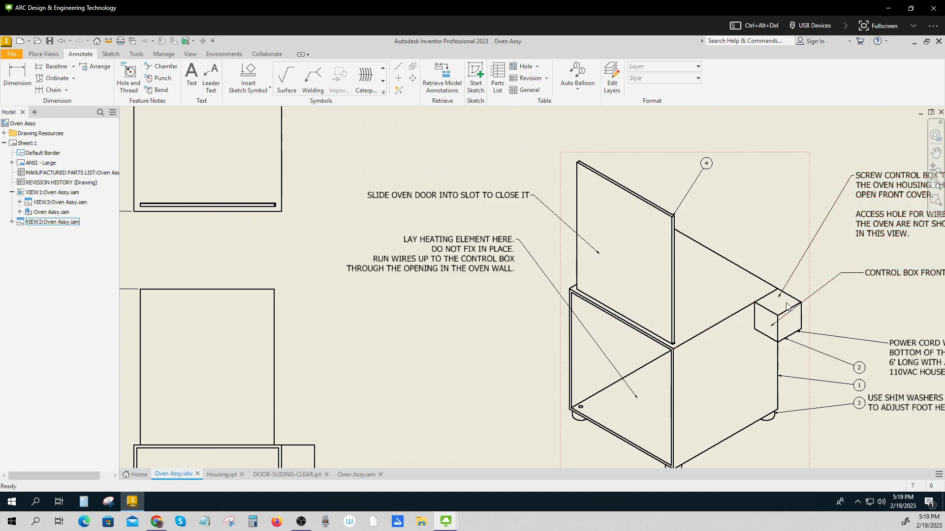
{"action": "mouse_move", "coordinate": [810, 322]}
{"action": "middle_mouse_down"}
{"action": "mouse_move", "coordinate": [653, 291]}
{"action": "mouse_move", "coordinate": [535, 283]}
{"action": "middle_mouse_up"}
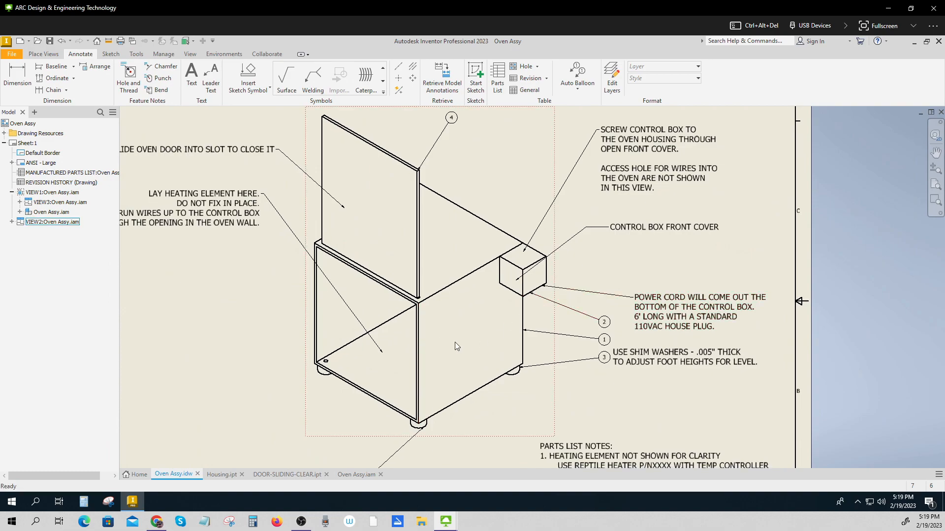
{"action": "scroll", "coordinate": [454, 341], "scroll_direction": "down", "scroll_amount": 3}
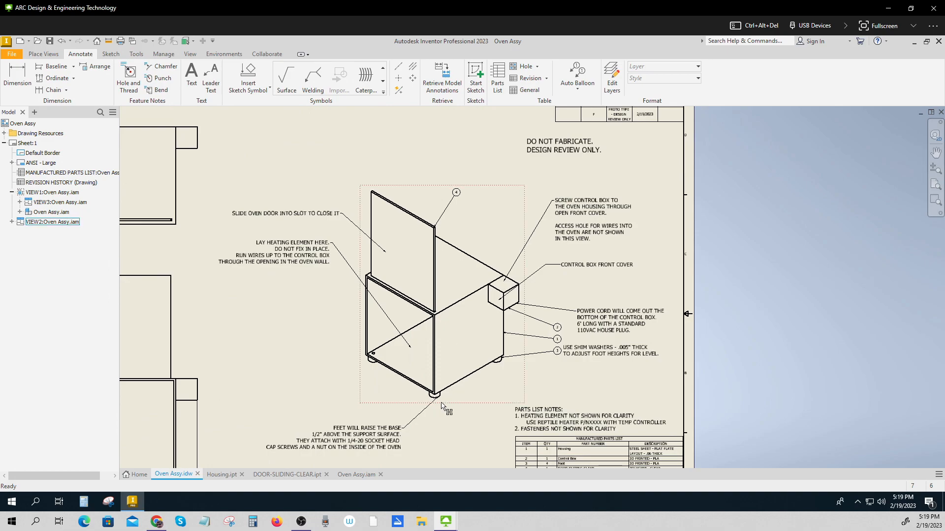
Inspect the Housing and DOOR-SLIDING-CLEAR part models
{"action": "left_click", "coordinate": [225, 475]}
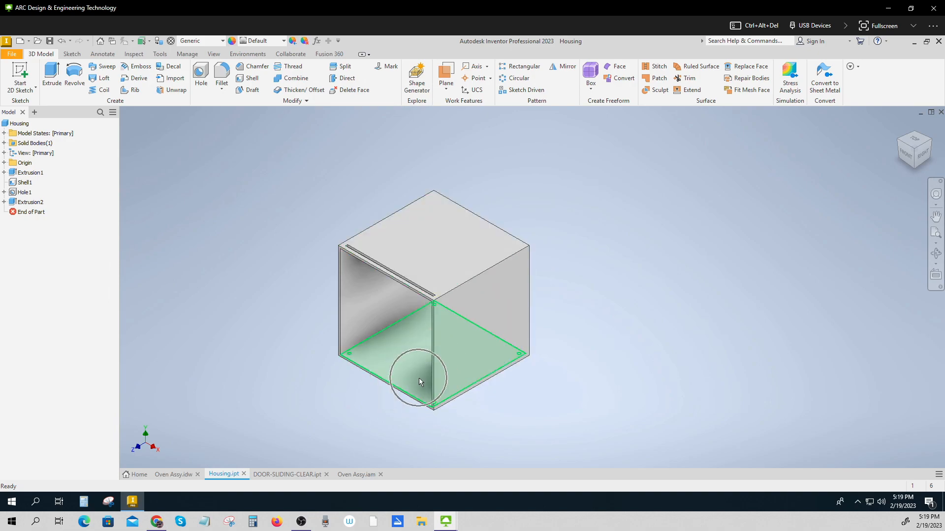
{"action": "left_click", "coordinate": [295, 475]}
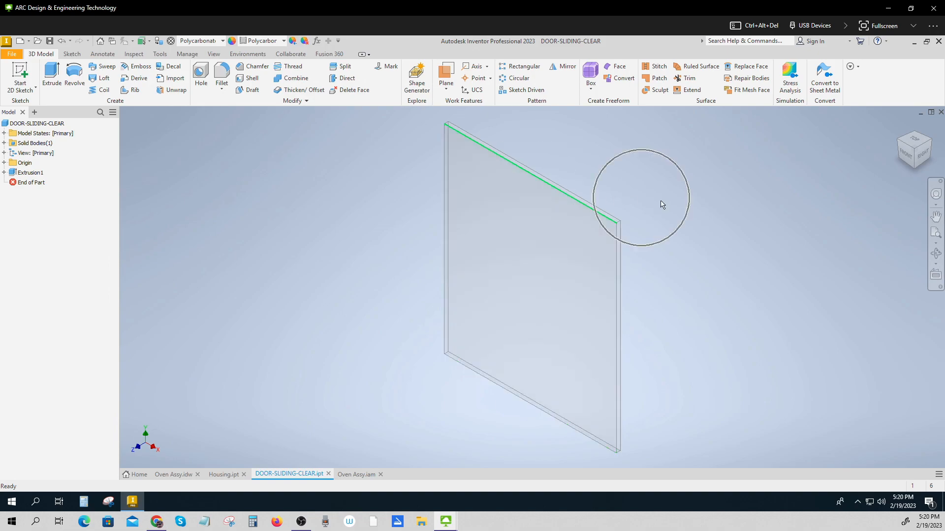
{"action": "key", "text": "ctrl"}
{"action": "key", "text": "ctrl"}
{"action": "key", "text": "ctrl"}
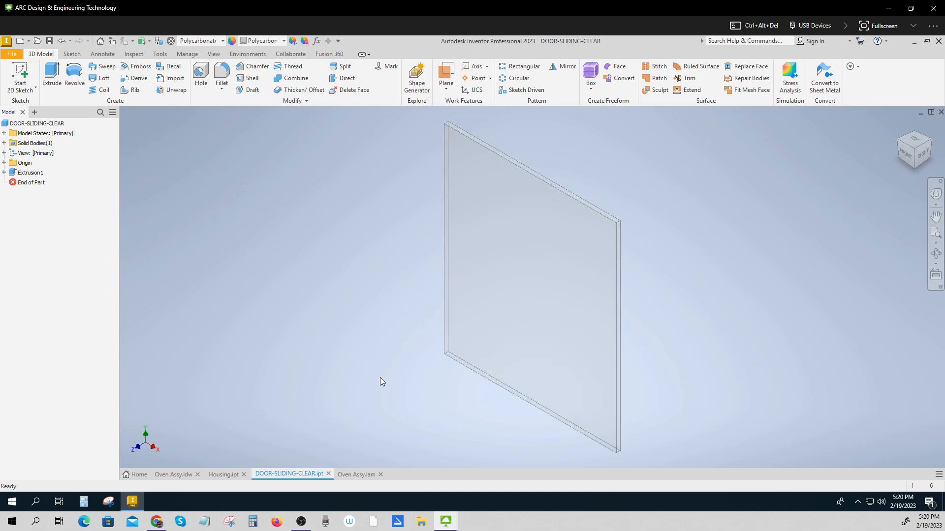
{"action": "left_click", "coordinate": [220, 475]}
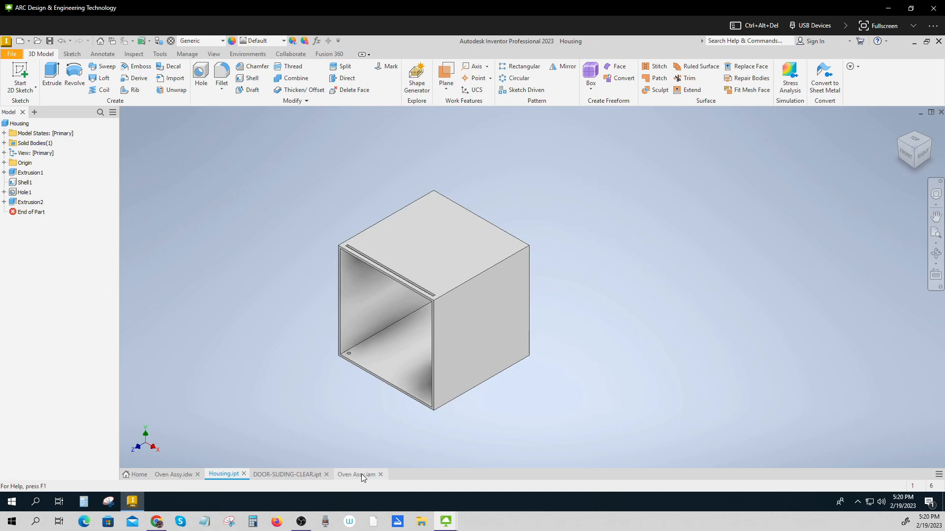
{"action": "mouse_move", "coordinate": [361, 476]}
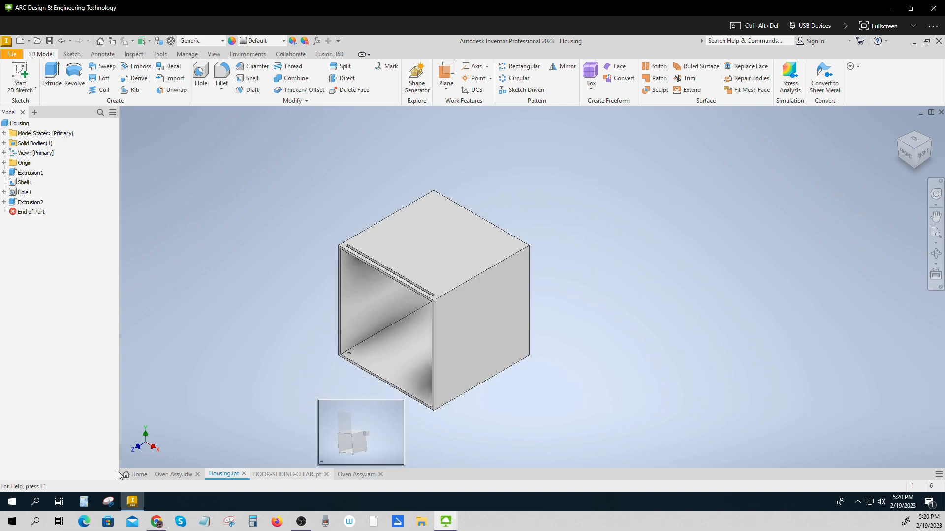
Return to the Oven Assy drawing and check the parts list's item rows
{"action": "left_click", "coordinate": [187, 476]}
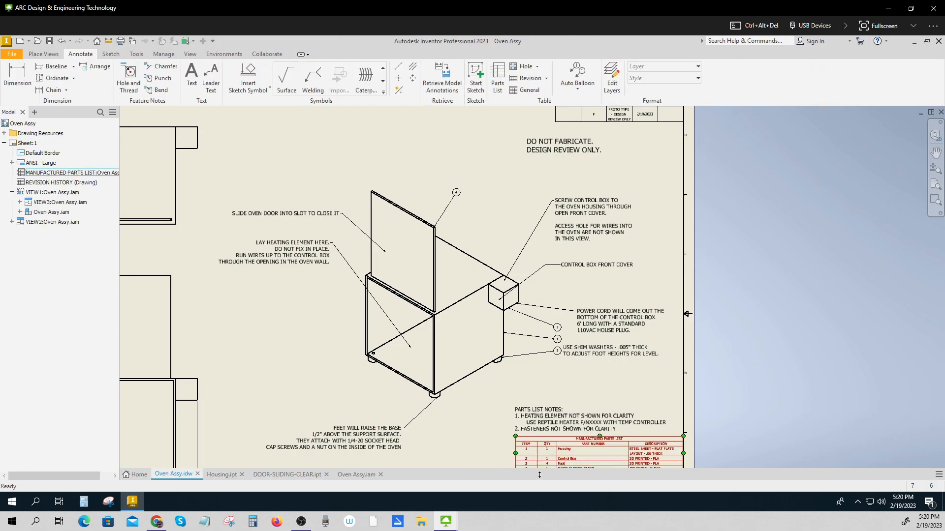
{"action": "middle_click_drag", "start_coordinate": [526, 419], "coordinate": [515, 358]}
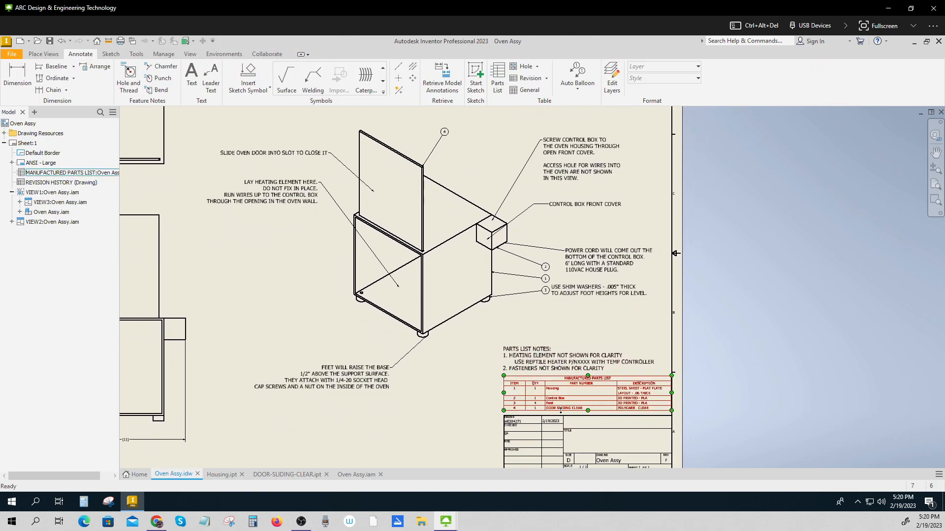
{"action": "scroll", "coordinate": [545, 402], "scroll_direction": "down", "scroll_amount": 5}
{"action": "left_click", "coordinate": [566, 369]}
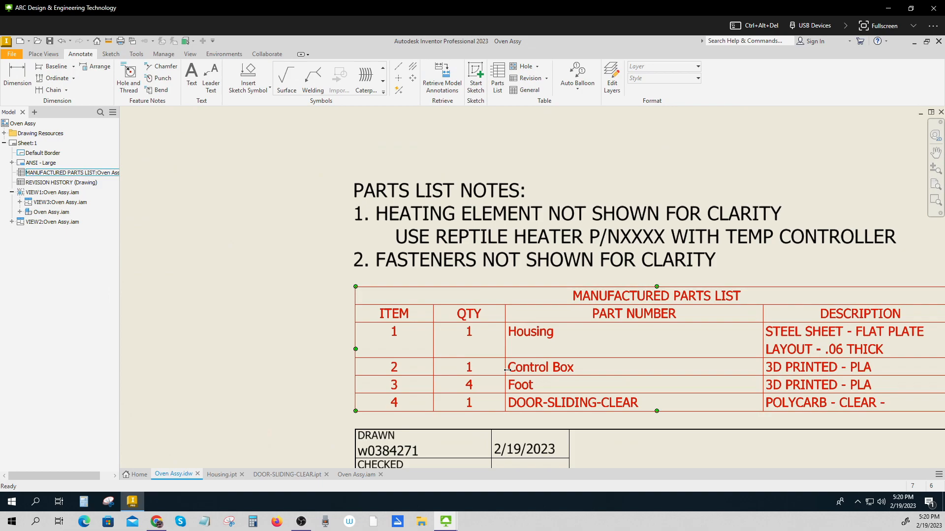
{"action": "scroll", "coordinate": [507, 370], "scroll_direction": "up", "scroll_amount": 2}
{"action": "scroll", "coordinate": [564, 377], "scroll_direction": "down", "scroll_amount": 4}
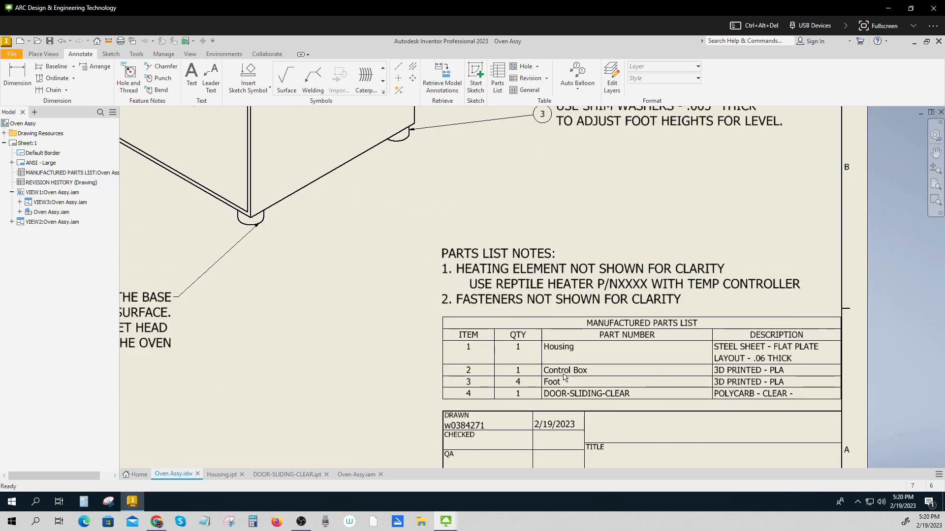
Review the title block below the parts list and the overall sheet layout
{"action": "middle_click_drag", "start_coordinate": [625, 466], "coordinate": [548, 390]}
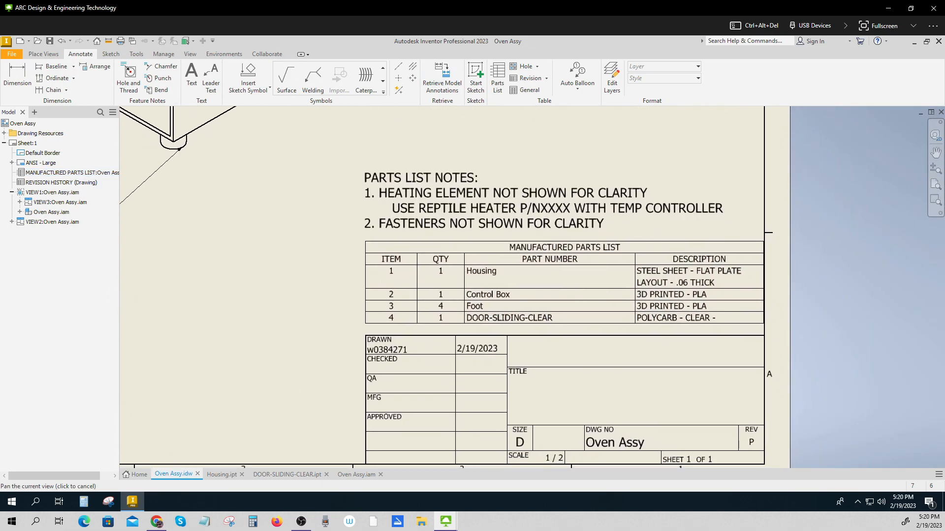
{"action": "left_click", "coordinate": [569, 397]}
{"action": "scroll", "coordinate": [570, 335], "scroll_direction": "down", "scroll_amount": 2}
{"action": "scroll", "coordinate": [570, 335], "scroll_direction": "down", "scroll_amount": 3}
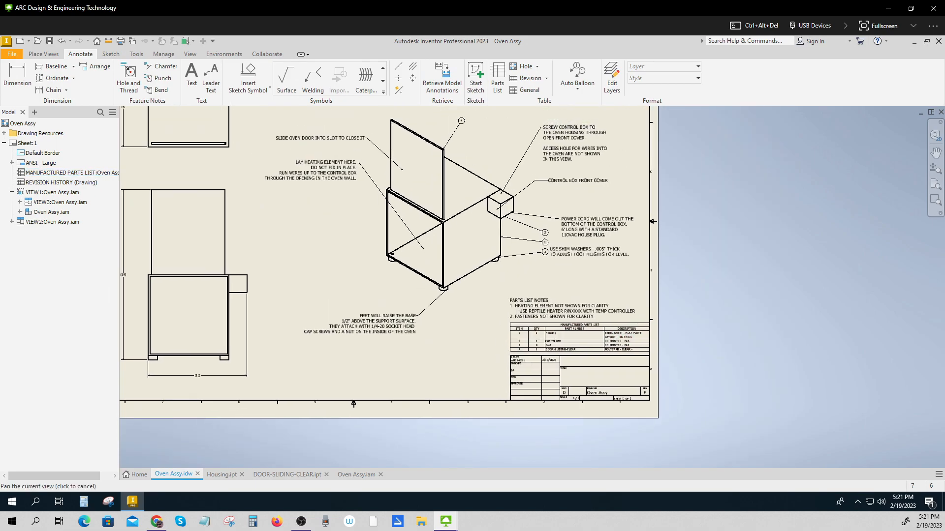